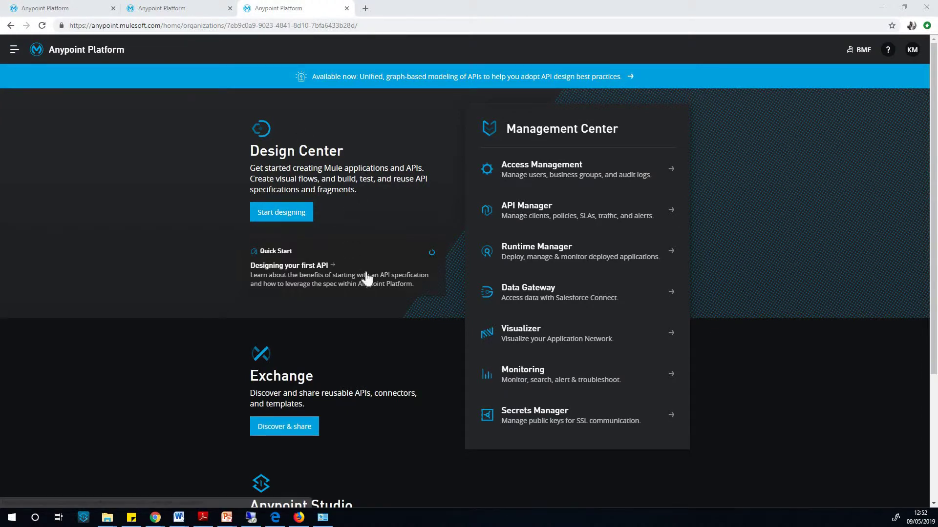
Open the platform navigation menu to head to Runtime Manager and tutorial4
{"action": "left_click", "coordinate": [13, 49]}
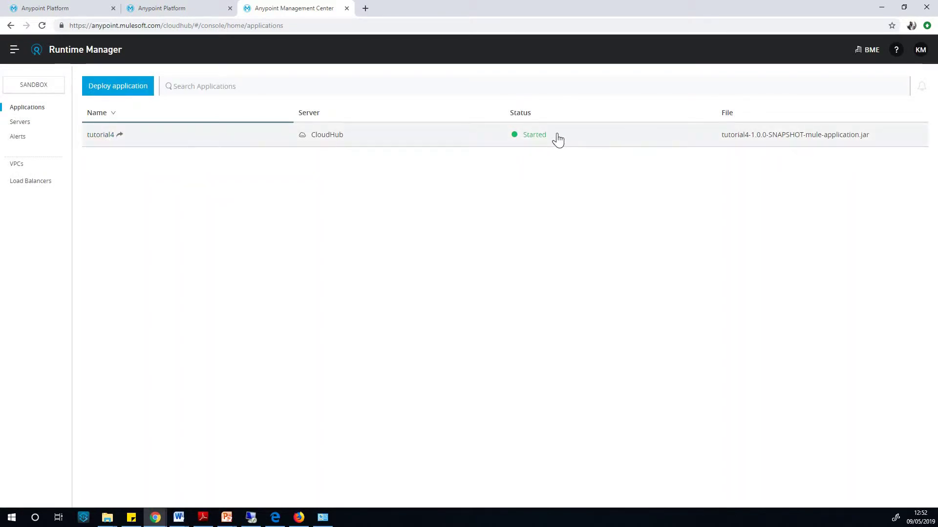
View the tutorial4 dashboard charts, then return to the Applications list
{"action": "left_click", "coordinate": [102, 139]}
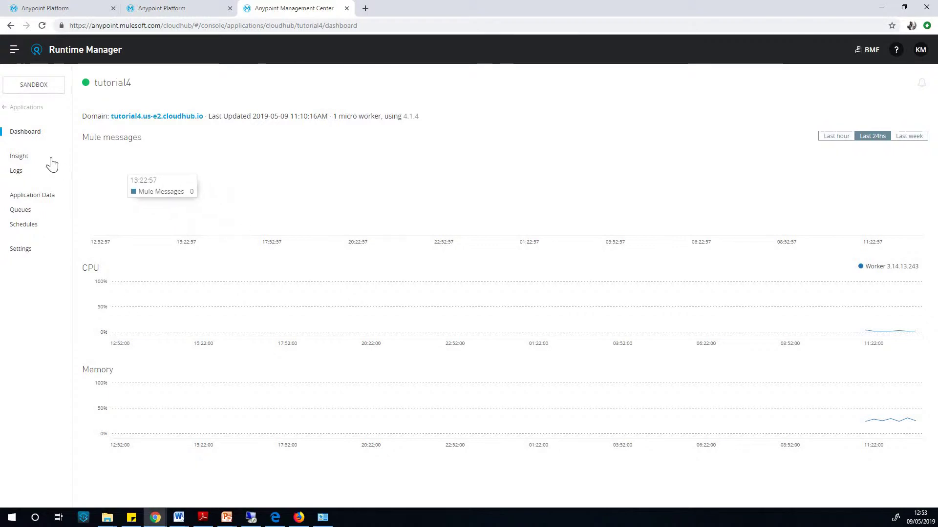
{"action": "left_click", "coordinate": [27, 110]}
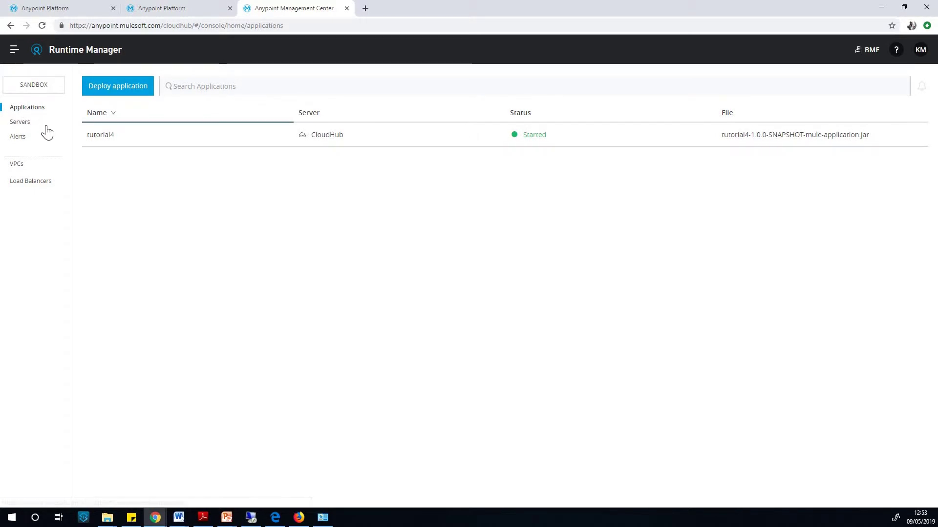
Reopen tutorial4, check its settings (runtime 4.1.4, 0.1 vCores), and return to its dashboard
{"action": "left_click", "coordinate": [13, 49]}
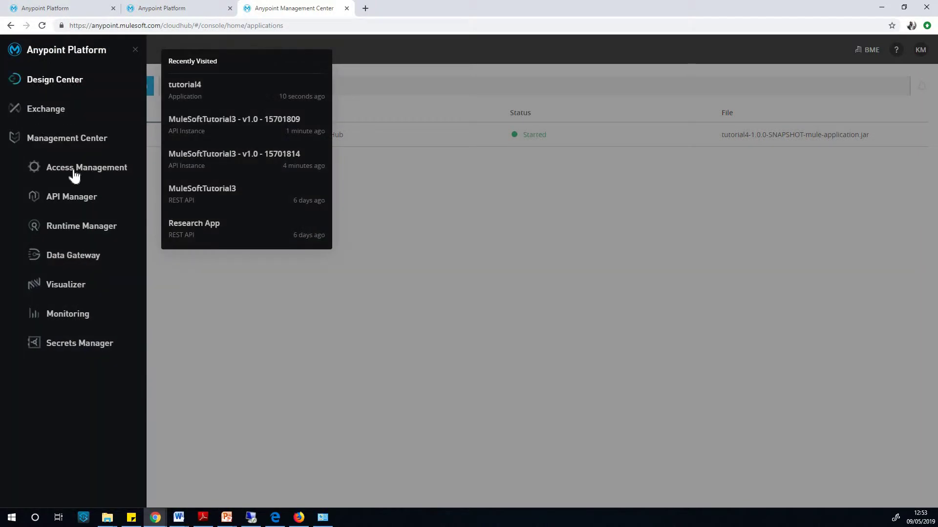
{"action": "left_click", "coordinate": [203, 95]}
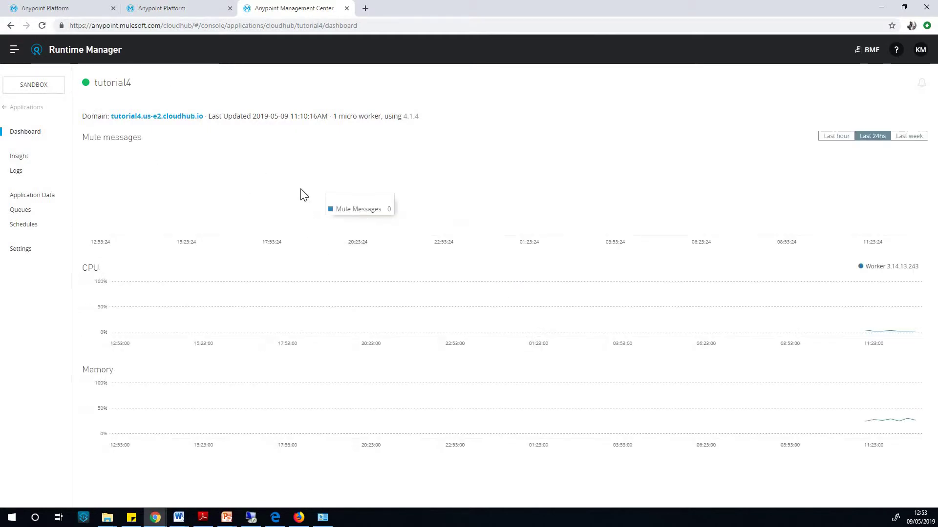
{"action": "left_click", "coordinate": [26, 253]}
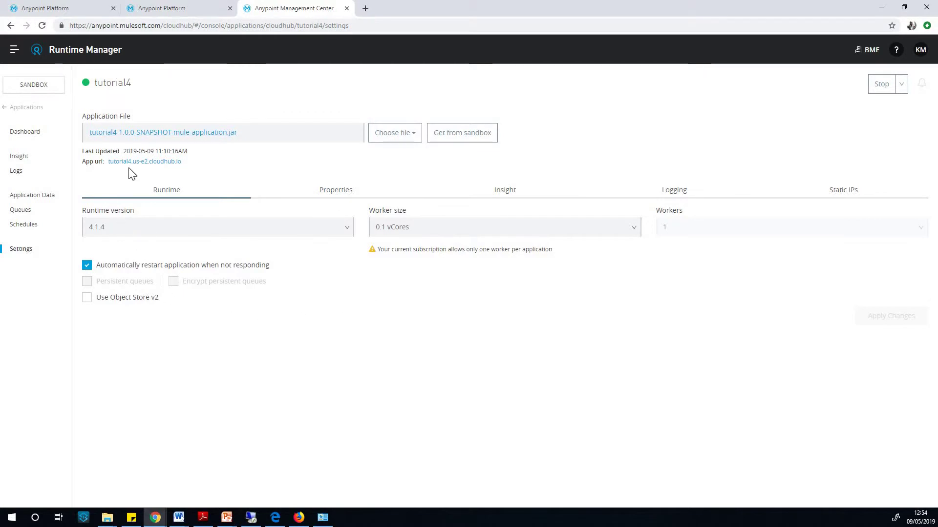
{"action": "left_click", "coordinate": [28, 133]}
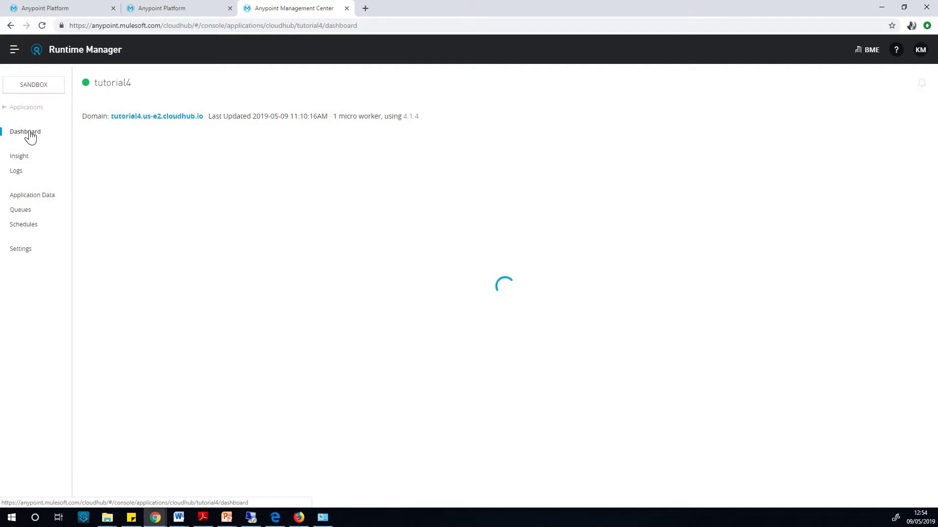
Go to the MuleSoftTutorial3 v1.0 Policies page and start applying a new policy
{"action": "left_click", "coordinate": [15, 54]}
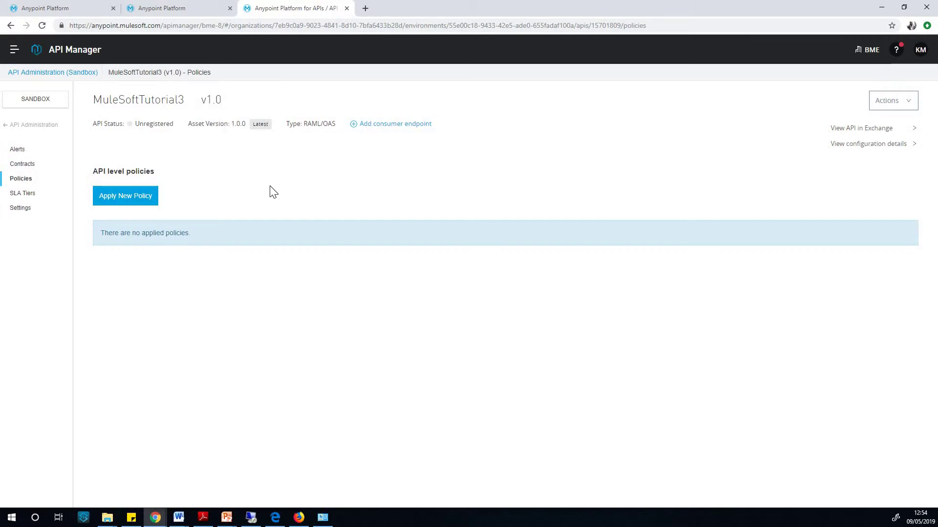
{"action": "left_click", "coordinate": [125, 202]}
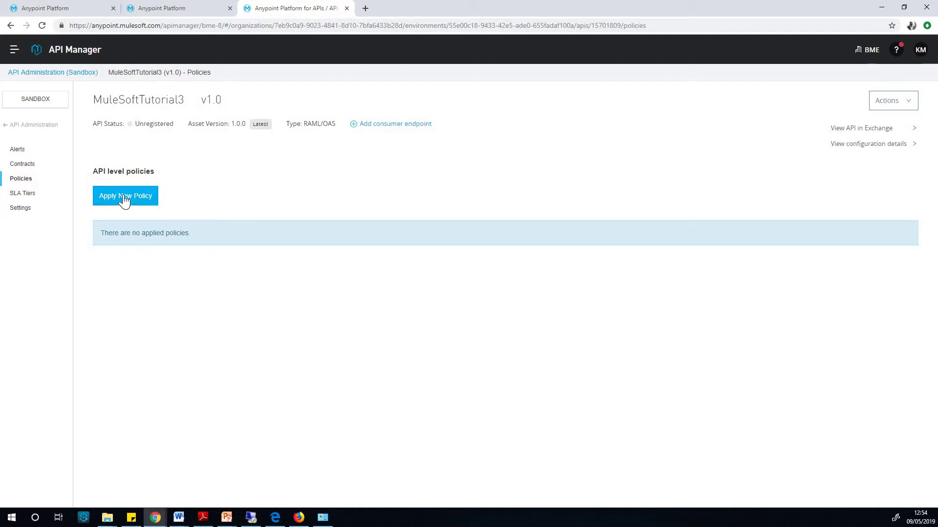
{"action": "left_click", "coordinate": [125, 202]}
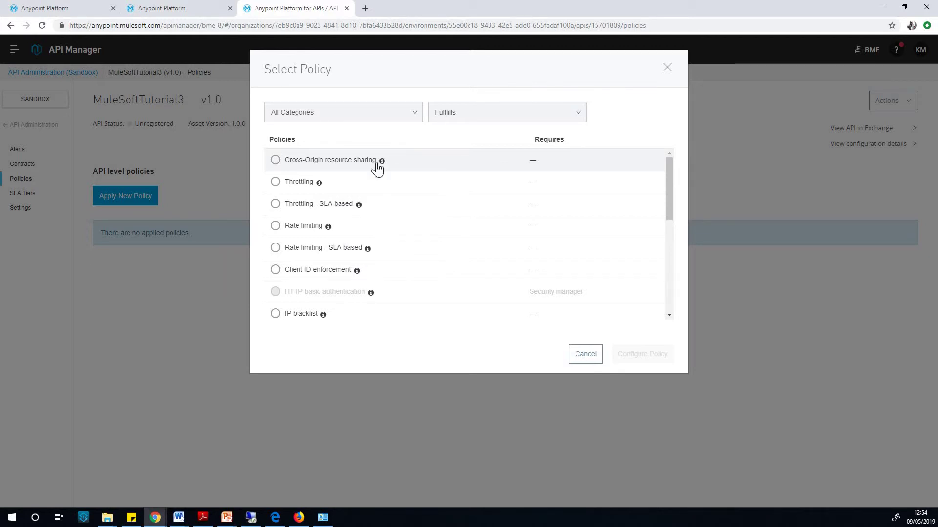
Filter policies to Quality of service and select Rate limiting
{"action": "left_click", "coordinate": [415, 117]}
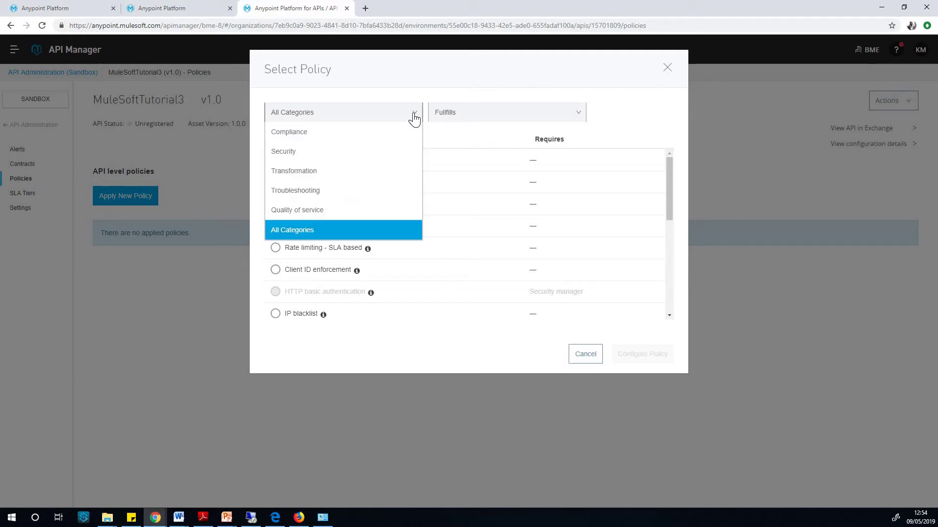
{"action": "left_click", "coordinate": [316, 214]}
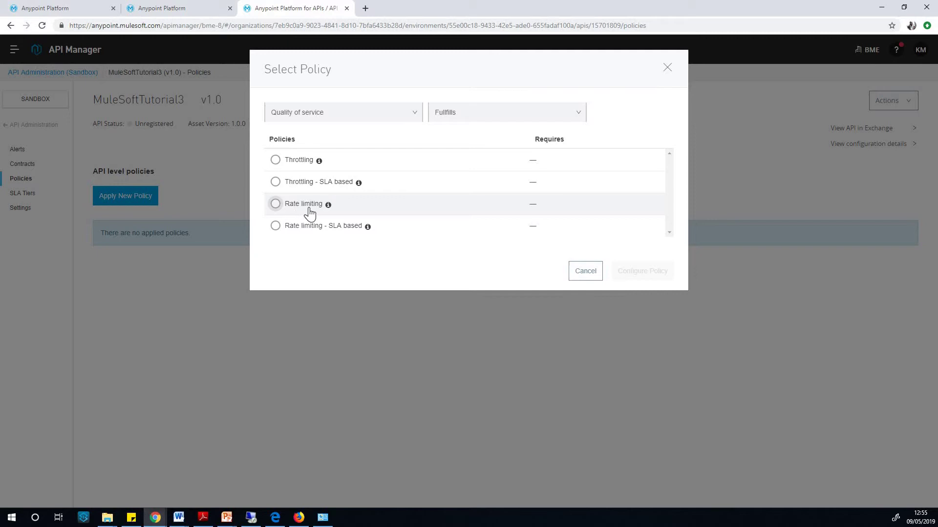
{"action": "mouse_move", "coordinate": [327, 205]}
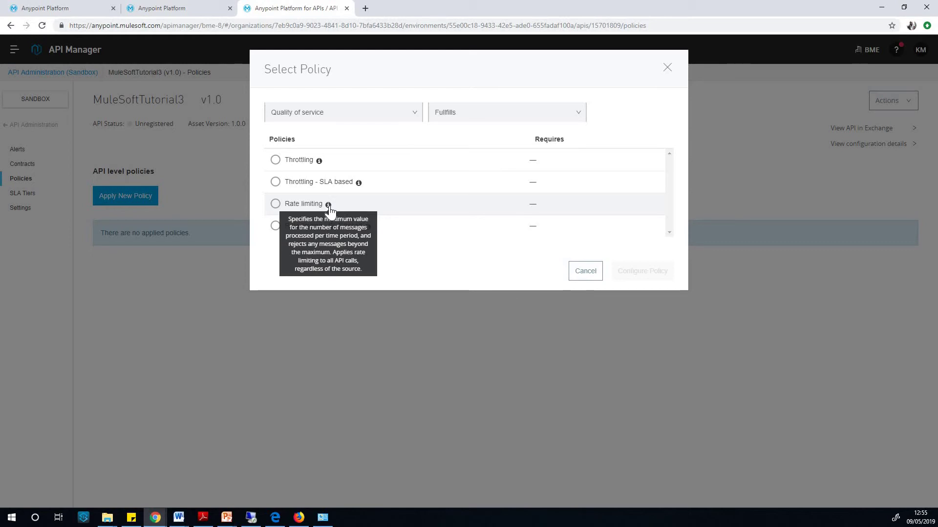
{"action": "left_click", "coordinate": [275, 205]}
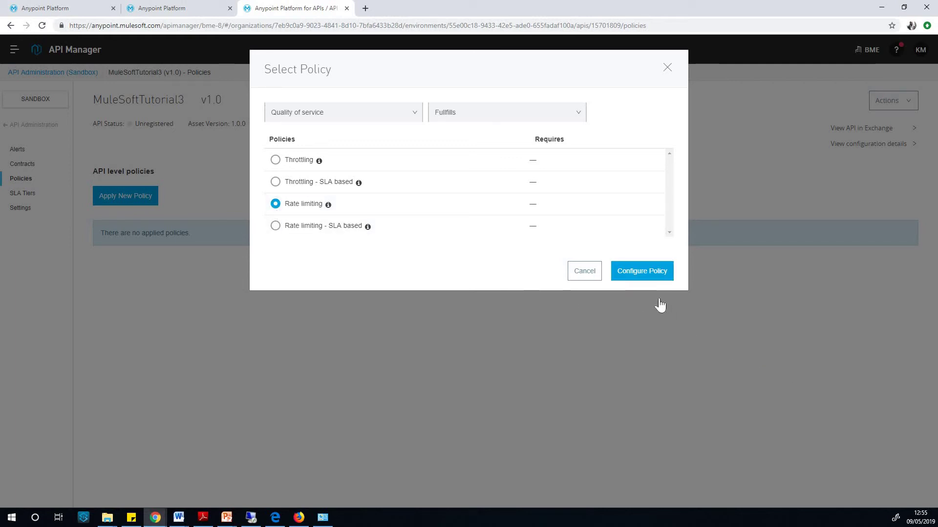
Apply Rate limiting with 1 request per 1 Minute to all methods and resources
{"action": "left_click", "coordinate": [642, 273]}
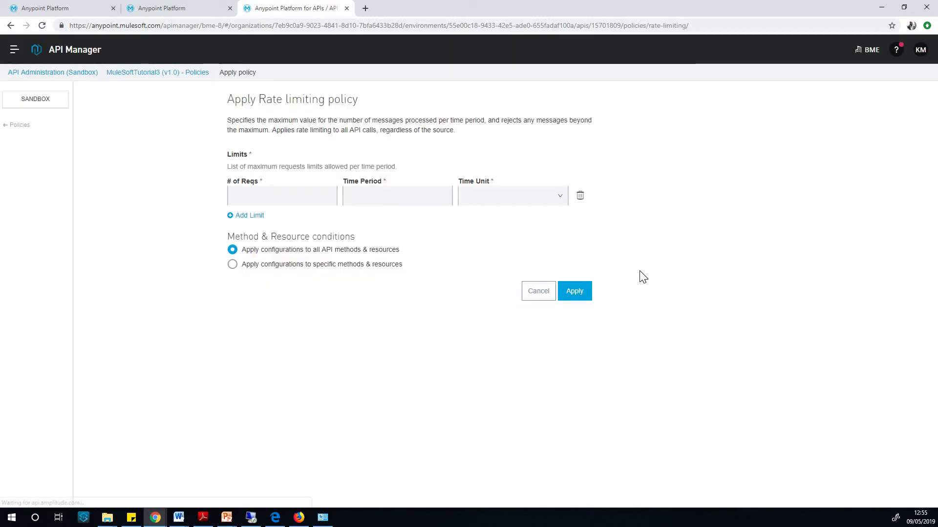
{"action": "left_click", "coordinate": [288, 195]}
{"action": "type", "text": "1"}
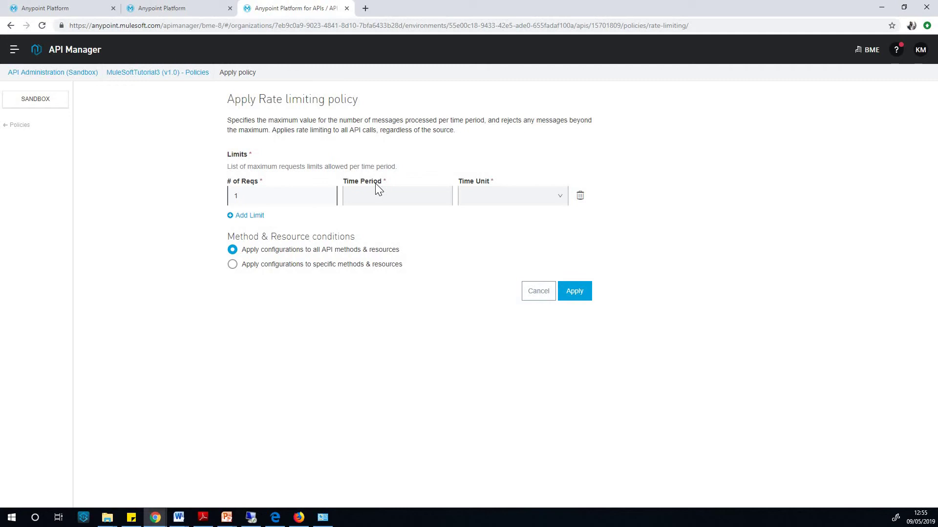
{"action": "left_click", "coordinate": [396, 200]}
{"action": "left_click", "coordinate": [528, 200]}
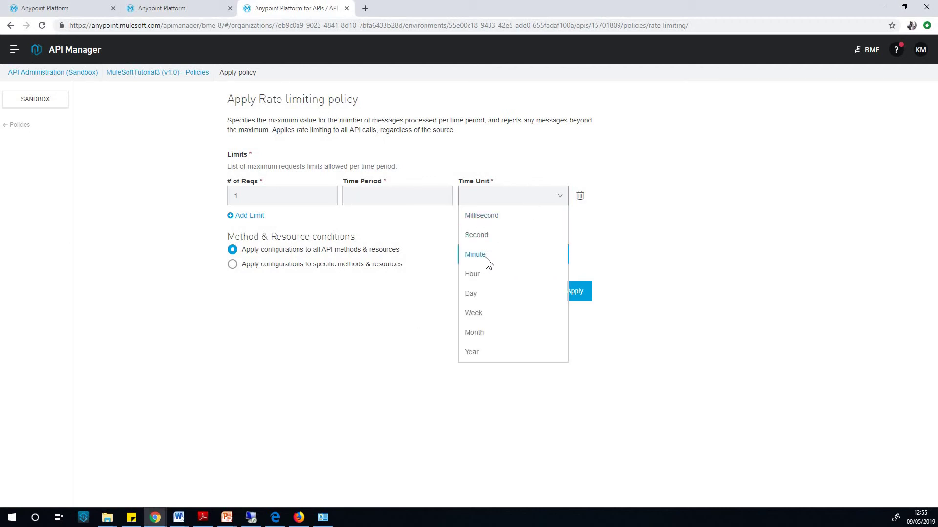
{"action": "left_click", "coordinate": [488, 256]}
{"action": "left_click", "coordinate": [369, 197]}
{"action": "type", "text": "1"}
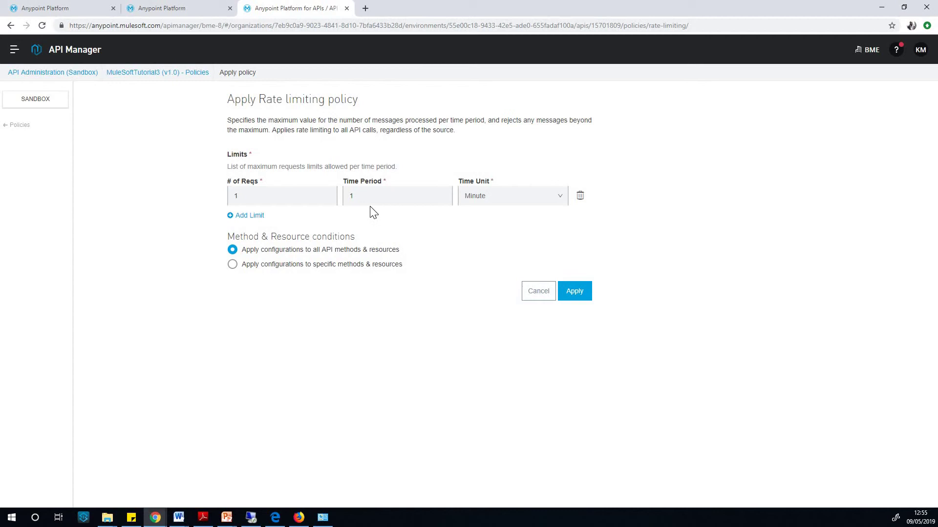
{"action": "left_click", "coordinate": [234, 196]}
{"action": "left_click", "coordinate": [573, 293]}
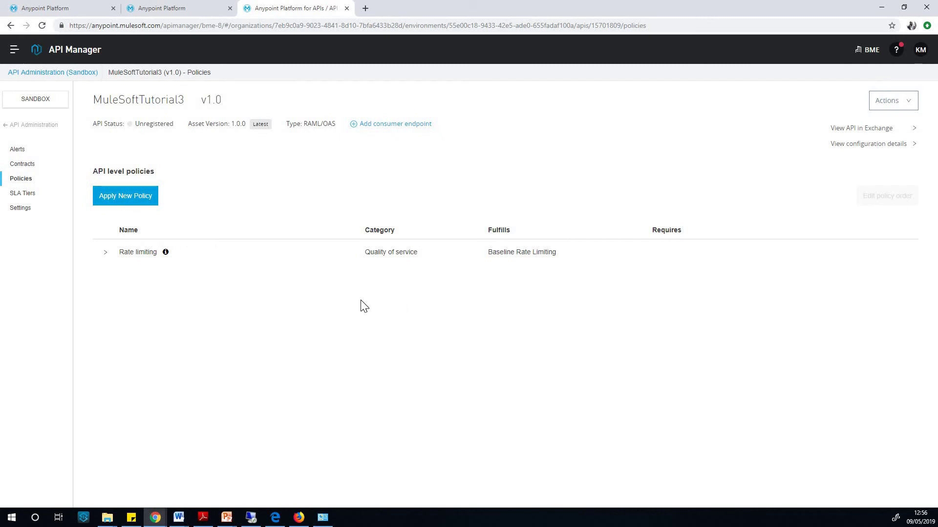
Expand Rate limiting to show All API Methods/Resources and open its rule Actions menu
{"action": "left_click", "coordinate": [106, 254]}
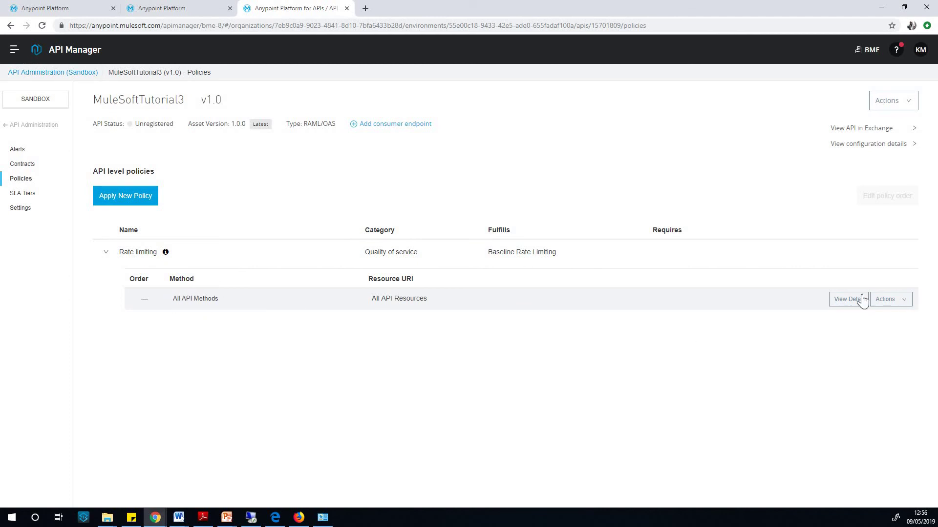
{"action": "left_click", "coordinate": [901, 301]}
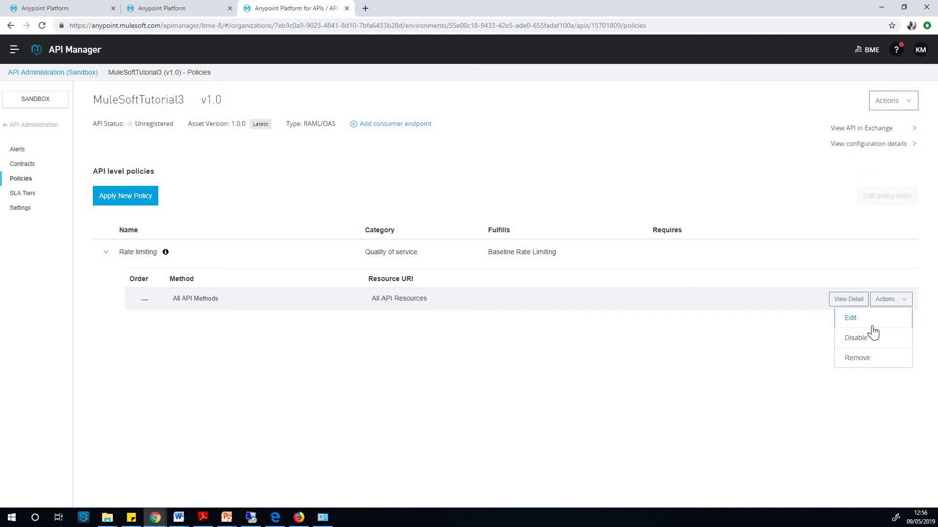